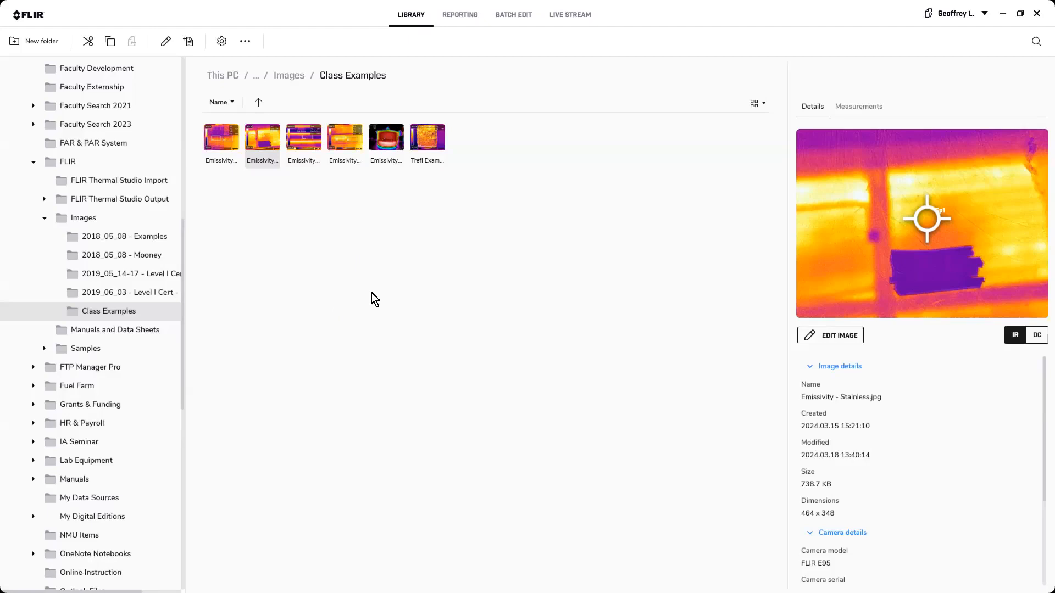
# - Open the Emissivity - Stainless image for editing and delete the existing spotmeter at its centre
pyautogui.click(370, 268)
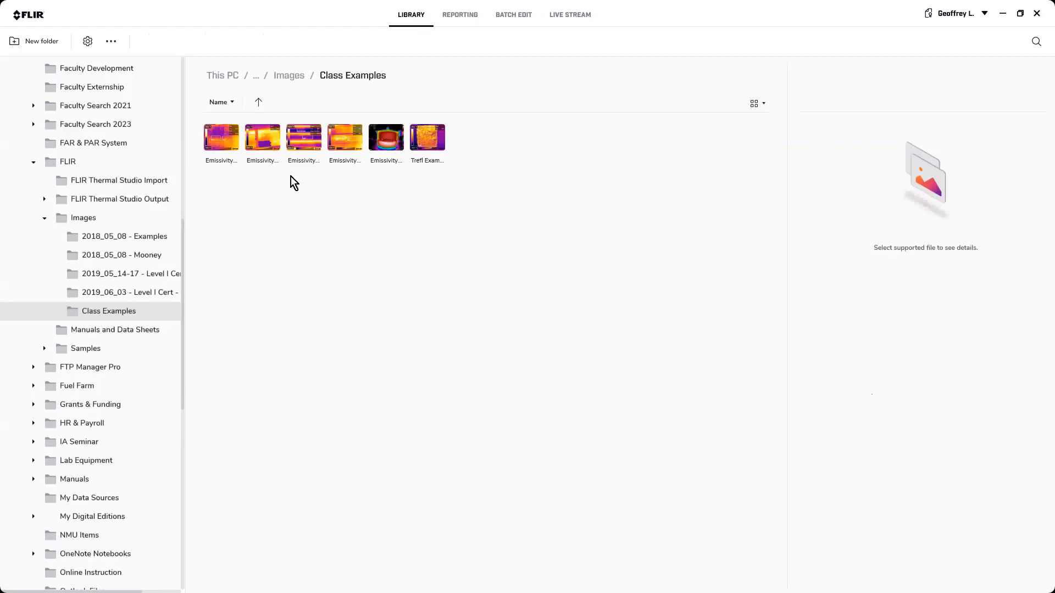
pyautogui.click(254, 135)
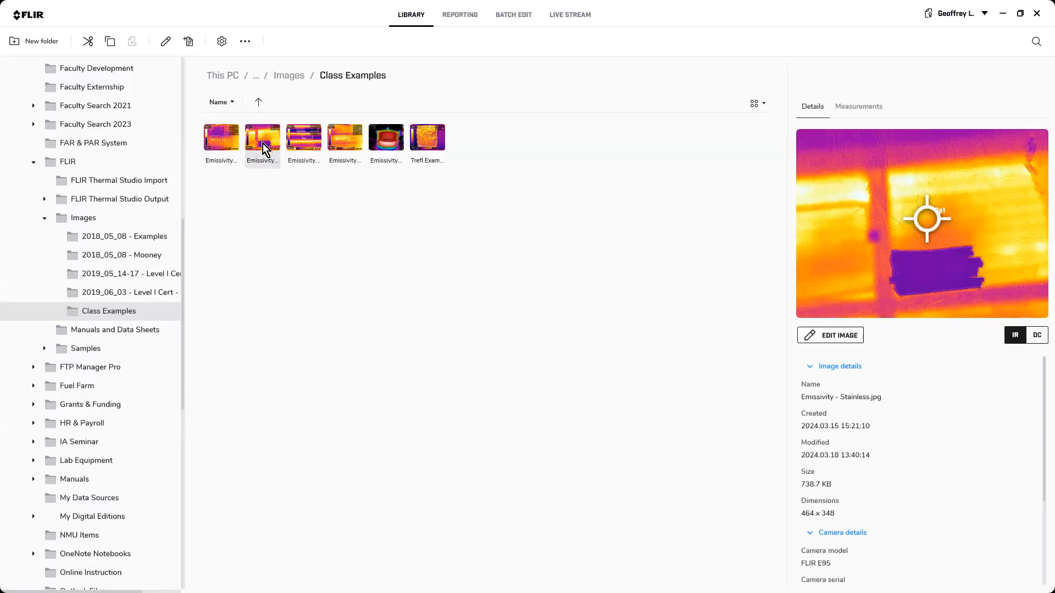
pyautogui.doubleClick(263, 144)
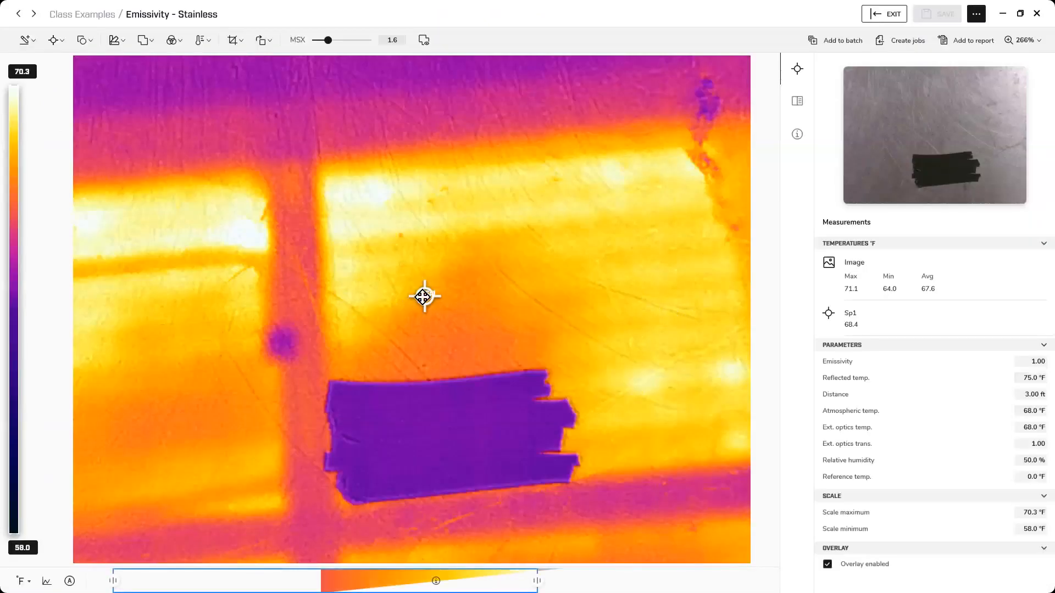
pyautogui.click(422, 297)
pyautogui.press('Delete')
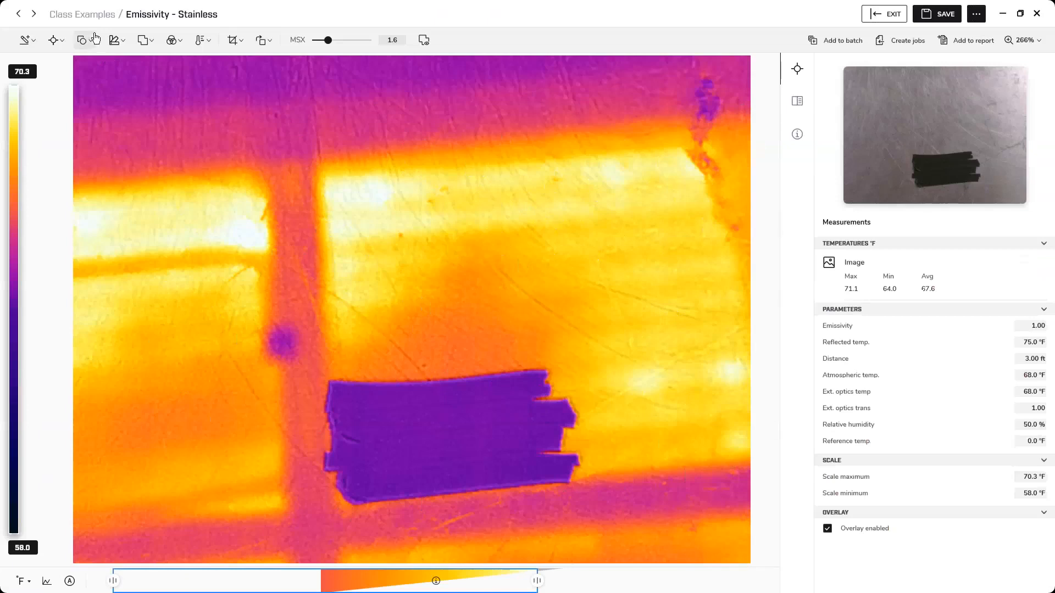
pyautogui.click(34, 41)
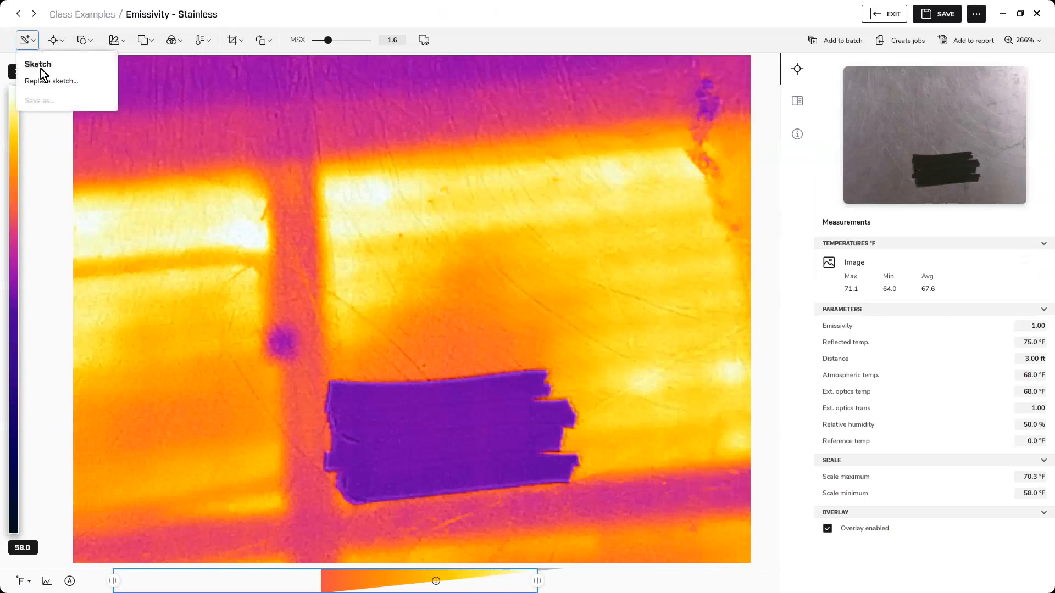
pyautogui.click(84, 40)
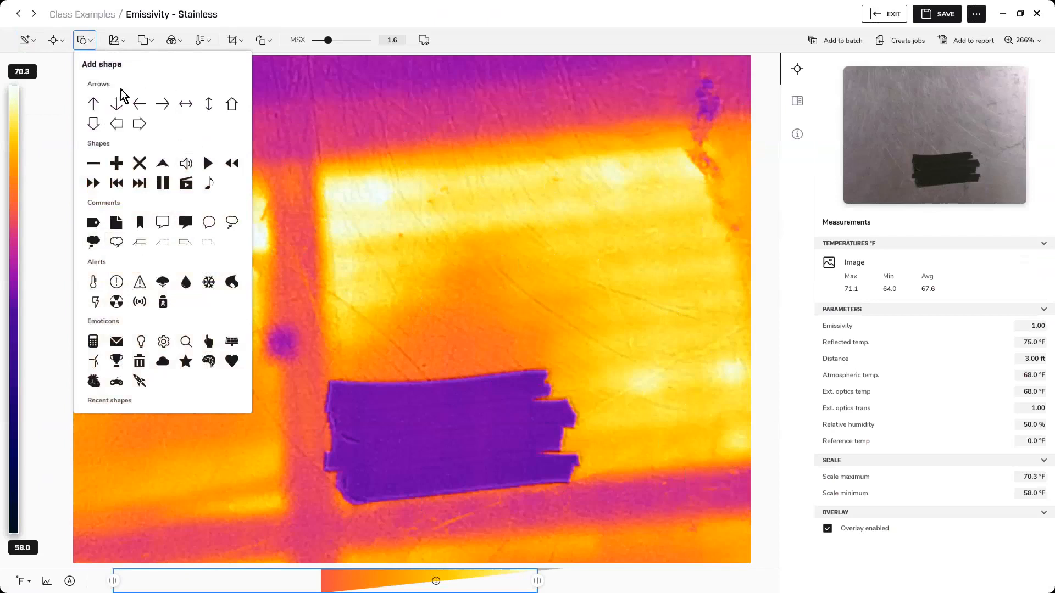
pyautogui.click(83, 40)
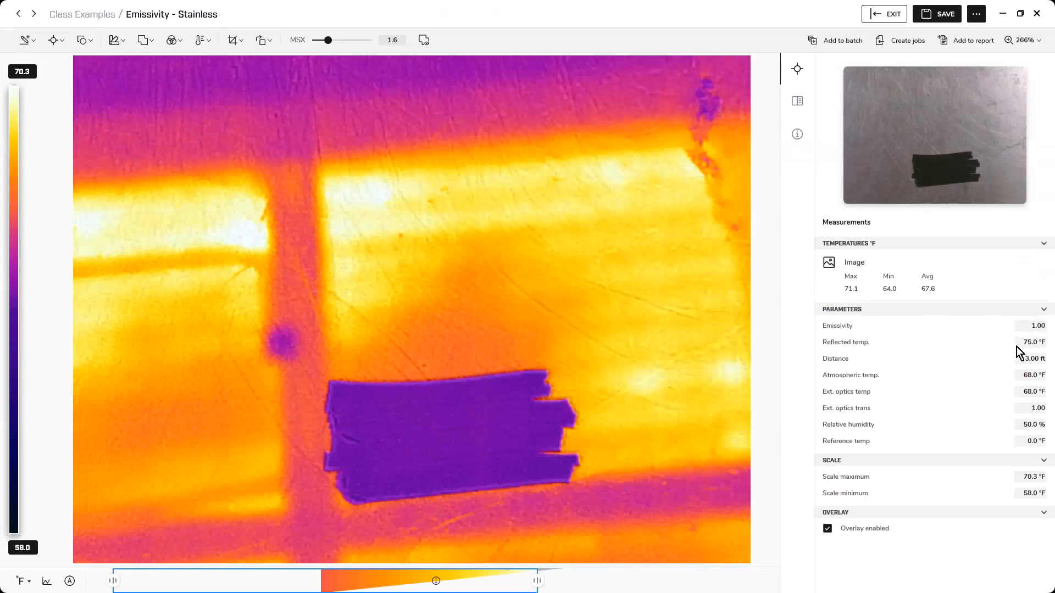
# - Set the image's reflected temperature to 78.1 °F
pyautogui.moveTo(1021, 342); pyautogui.dragTo(1054, 341)
pyautogui.press('BackSpace')
pyautogui.write('78.1')
pyautogui.press('Return')
pyautogui.click(1030, 407)
pyautogui.doubleClick(1040, 407)
pyautogui.press('Return')
pyautogui.doubleClick(1029, 407)
pyautogui.click(1019, 391)
pyautogui.doubleClick(1036, 391)
pyautogui.press('Return')
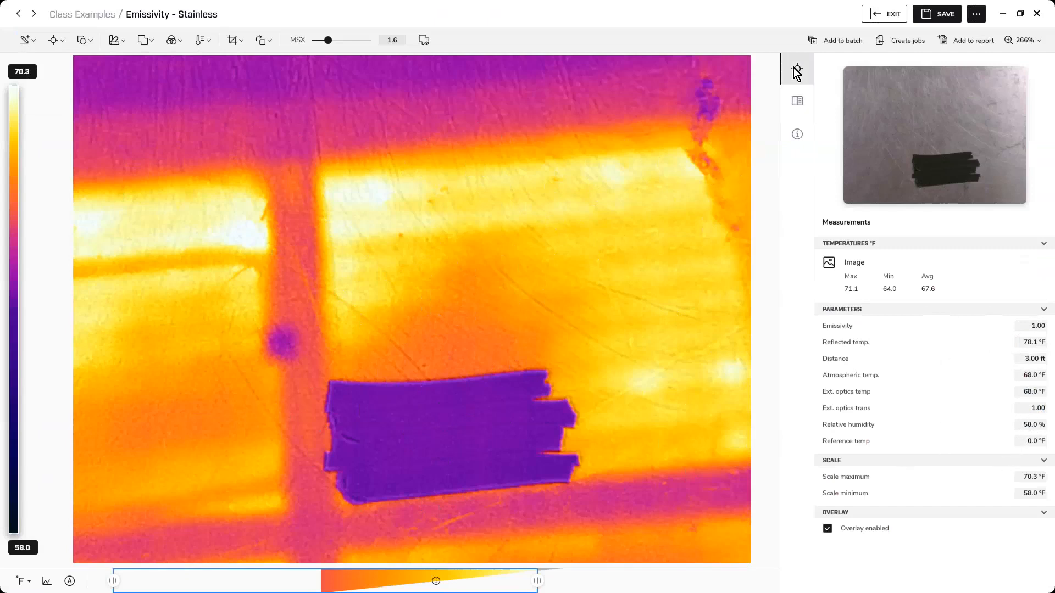
# - Add a rectangle measurement inside the dark tape patch and extend its top and left edges slightly outward
pyautogui.click(59, 41)
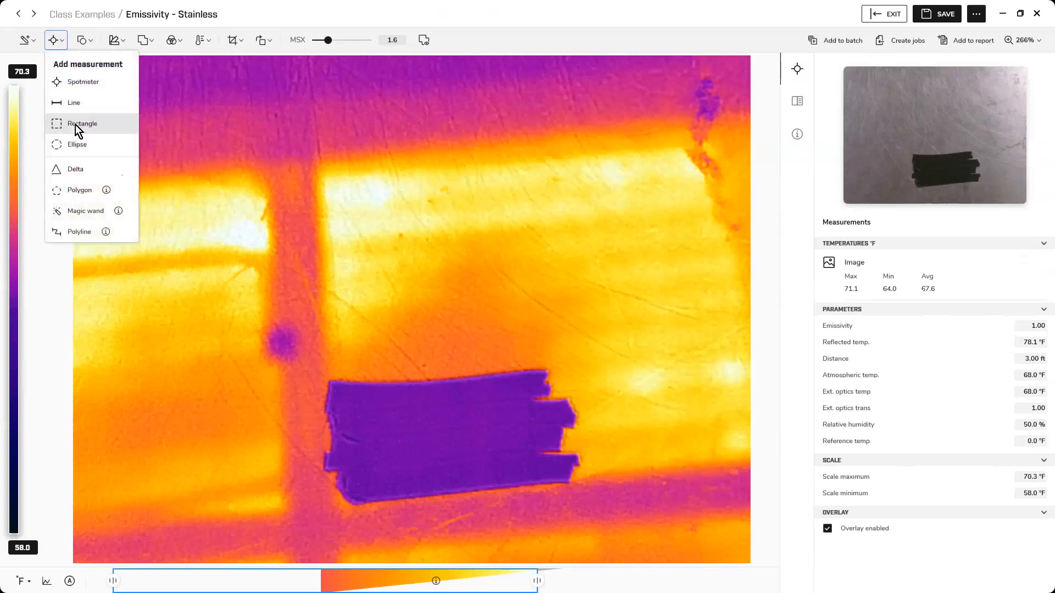
pyautogui.click(84, 126)
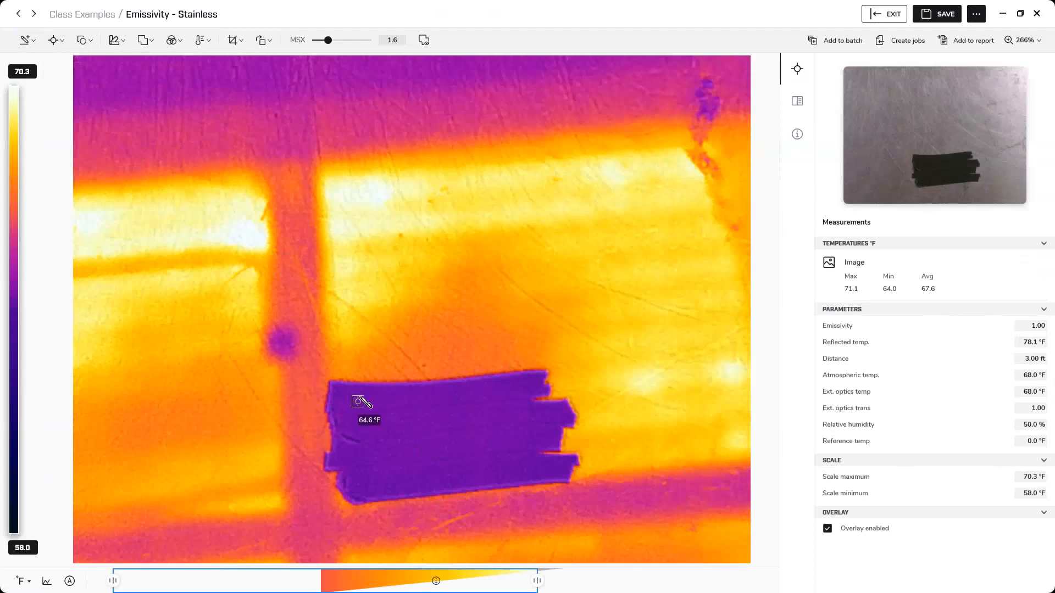
pyautogui.moveTo(353, 397); pyautogui.dragTo(407, 410)
pyautogui.moveTo(452, 443); pyautogui.dragTo(527, 477)
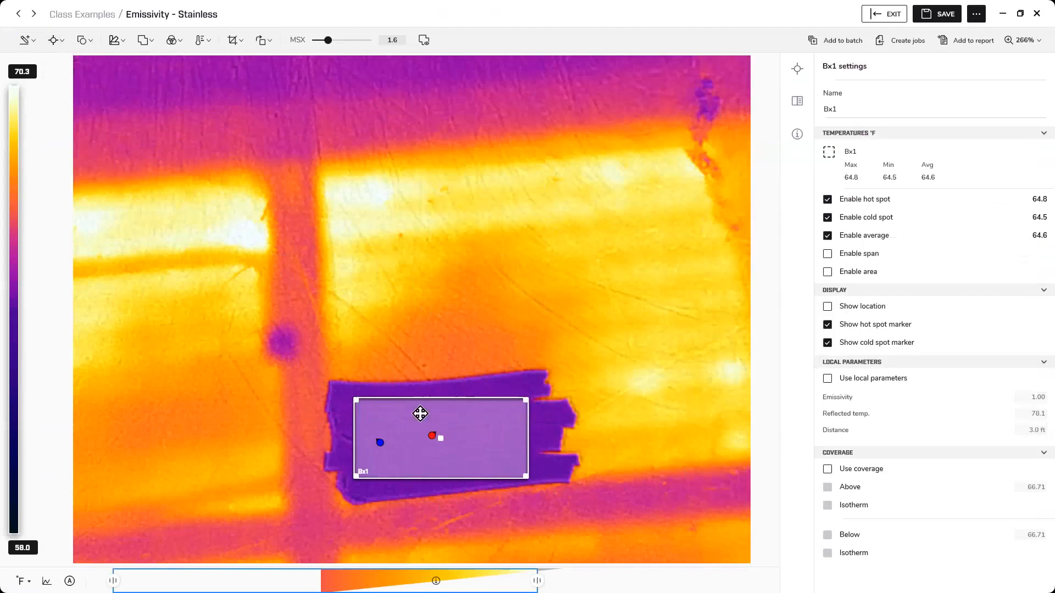
pyautogui.moveTo(428, 398); pyautogui.dragTo(427, 391)
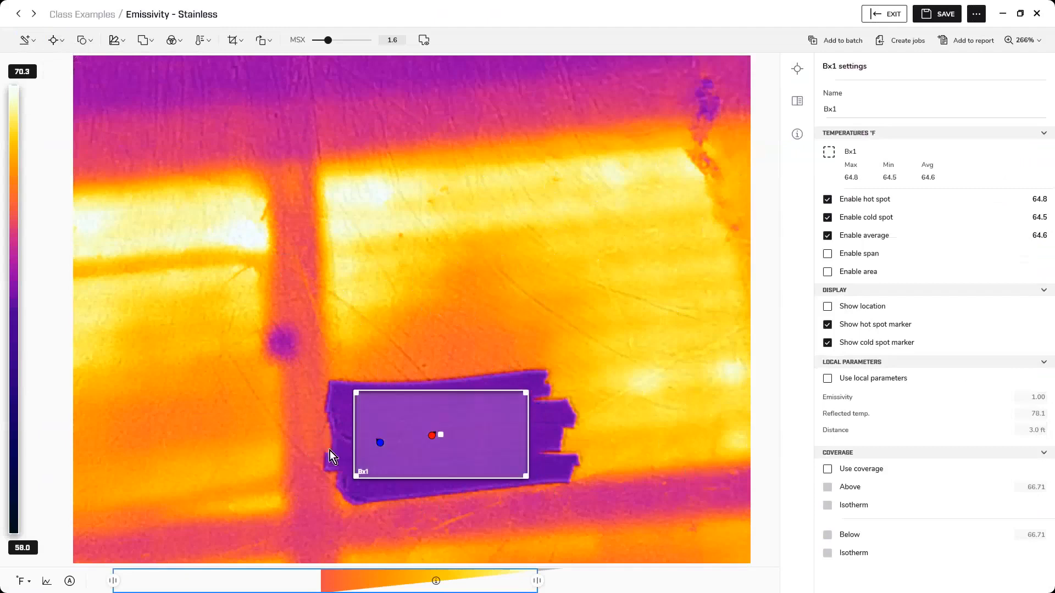
pyautogui.moveTo(354, 438); pyautogui.dragTo(347, 438)
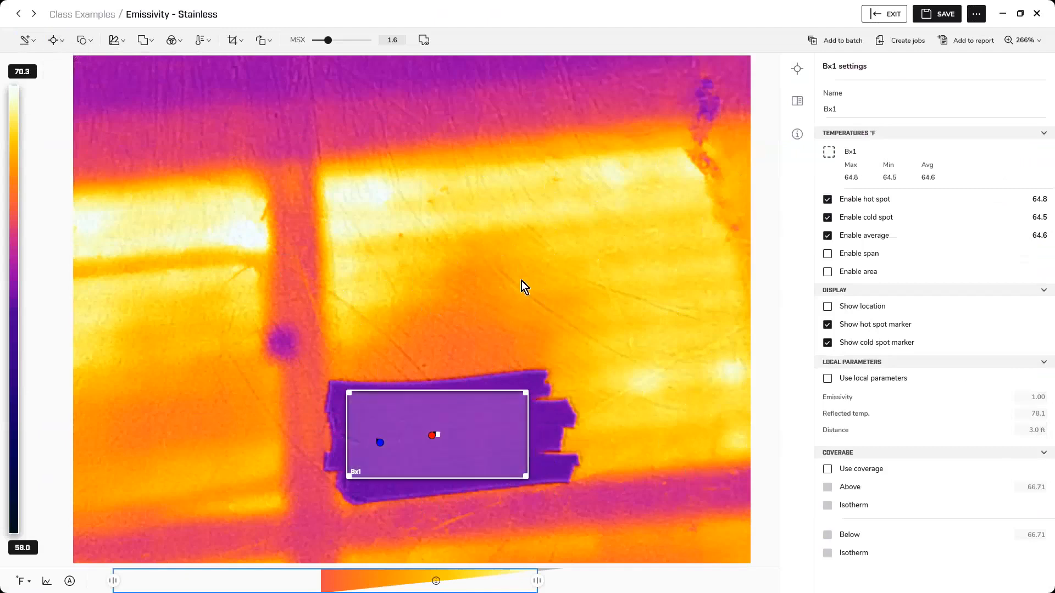
pyautogui.click(517, 253)
# - Lower the MSX level to 1.1 and switch the image's fusion mode to Thermal Only
pyautogui.moveTo(327, 42)
pyautogui.mouseDown()
pyautogui.moveTo(286, 43)
pyautogui.moveTo(323, 40)
pyautogui.mouseUp()
pyautogui.click(145, 40)
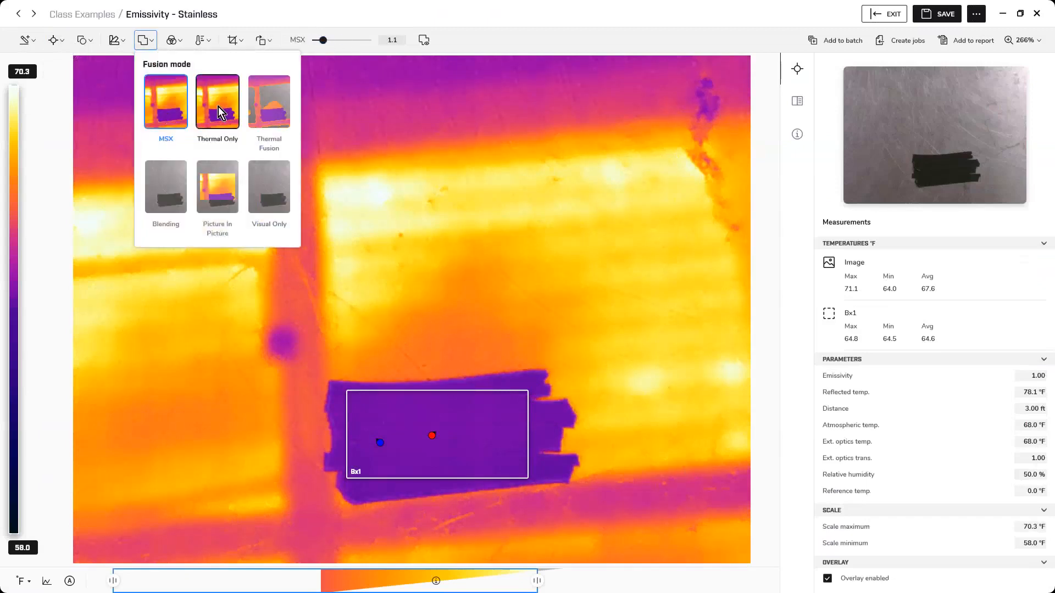
pyautogui.click(219, 107)
pyautogui.click(400, 154)
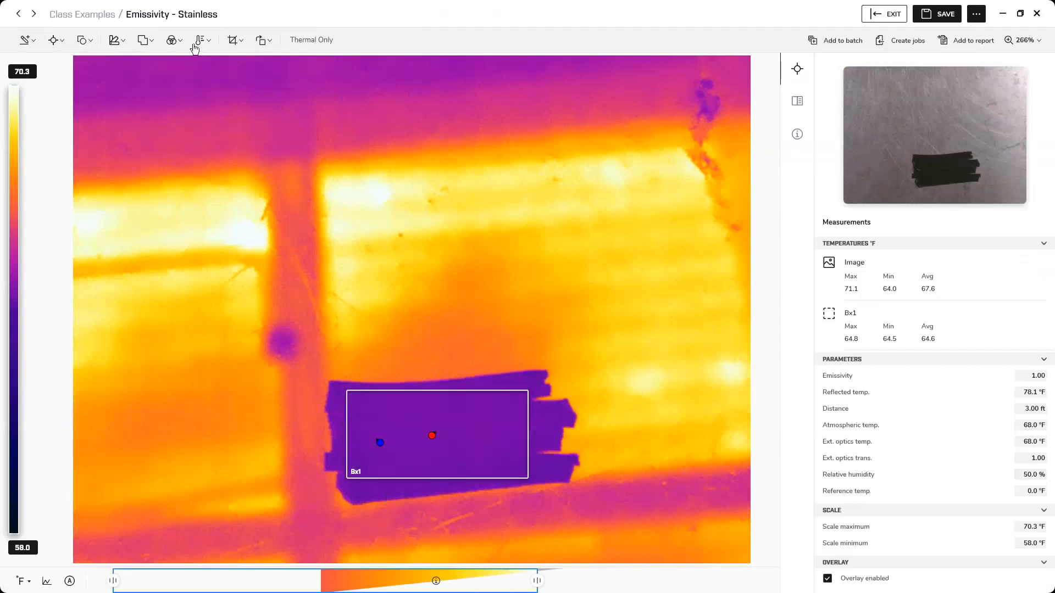
pyautogui.click(153, 40)
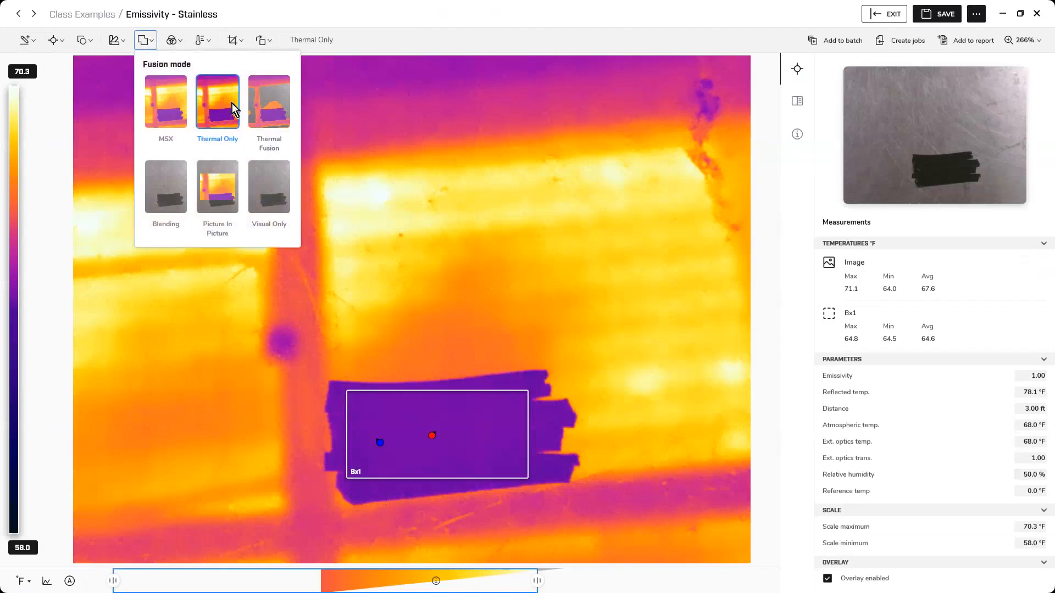
pyautogui.click(547, 320)
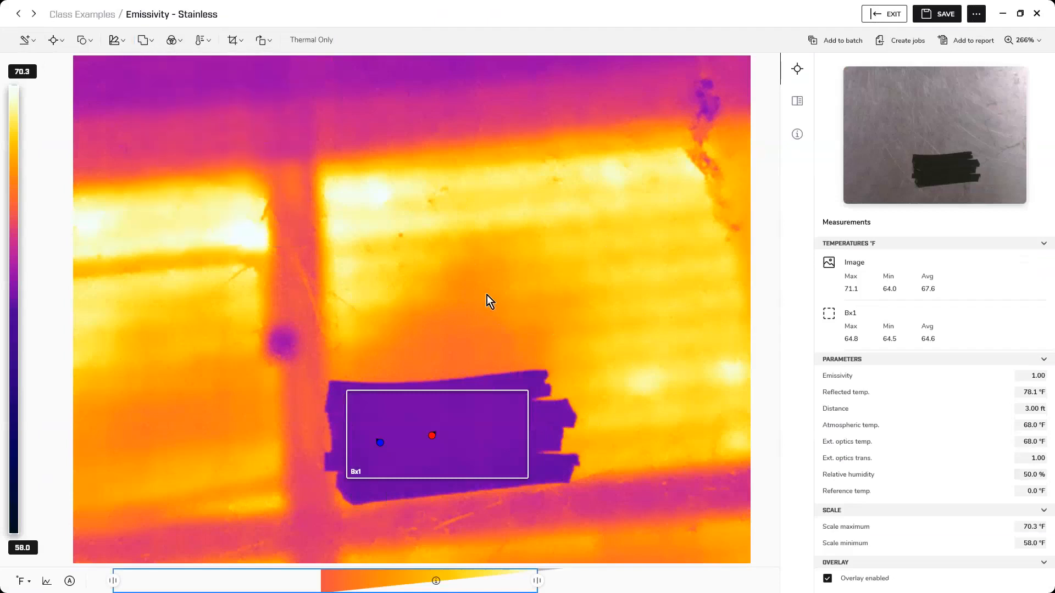
# - Move the right edge of the rectangle on the tape slightly inward
pyautogui.click(528, 427)
pyautogui.moveTo(528, 427); pyautogui.dragTo(525, 428)
pyautogui.click(546, 423)
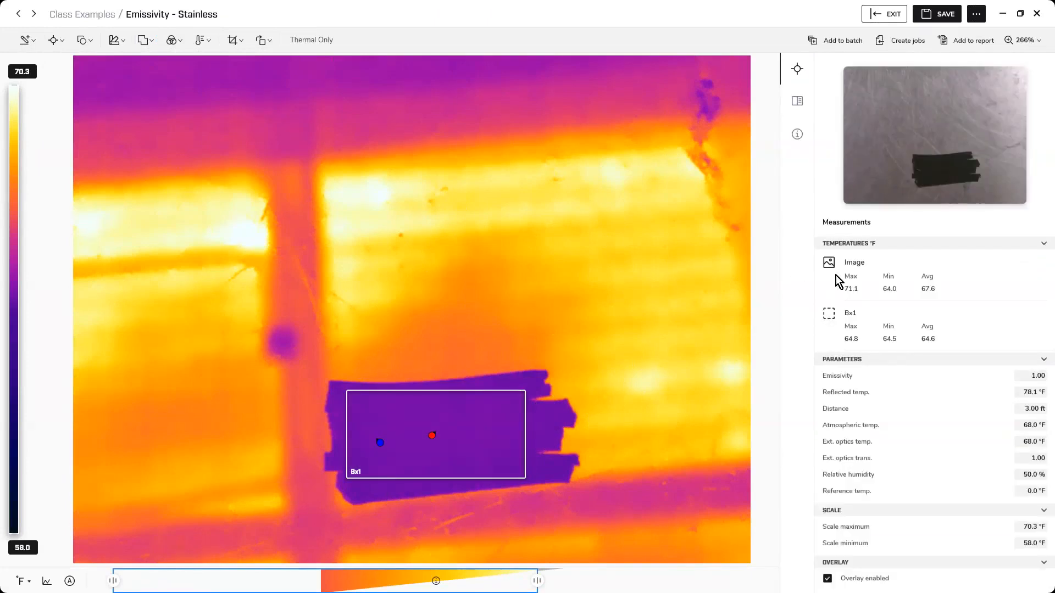
# - Disable the hot spot and cold spot values and their markers for the tape rectangle, keeping only the average
pyautogui.click(496, 431)
pyautogui.click(827, 199)
pyautogui.click(827, 217)
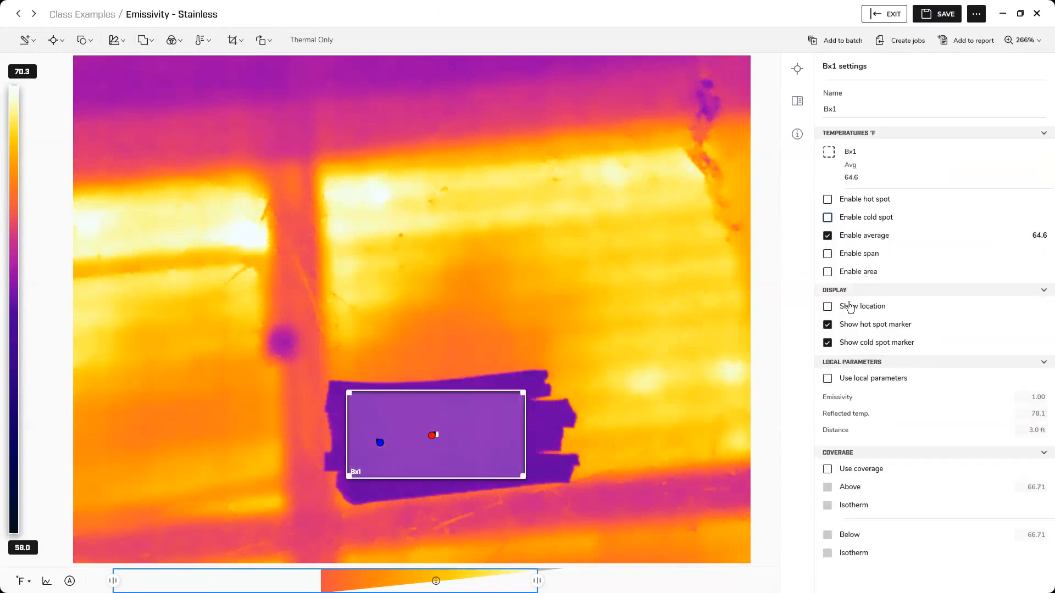
pyautogui.click(828, 324)
pyautogui.click(827, 343)
# - Enable local parameters for the tape rectangle and set its emissivity to 0.95
pyautogui.click(827, 379)
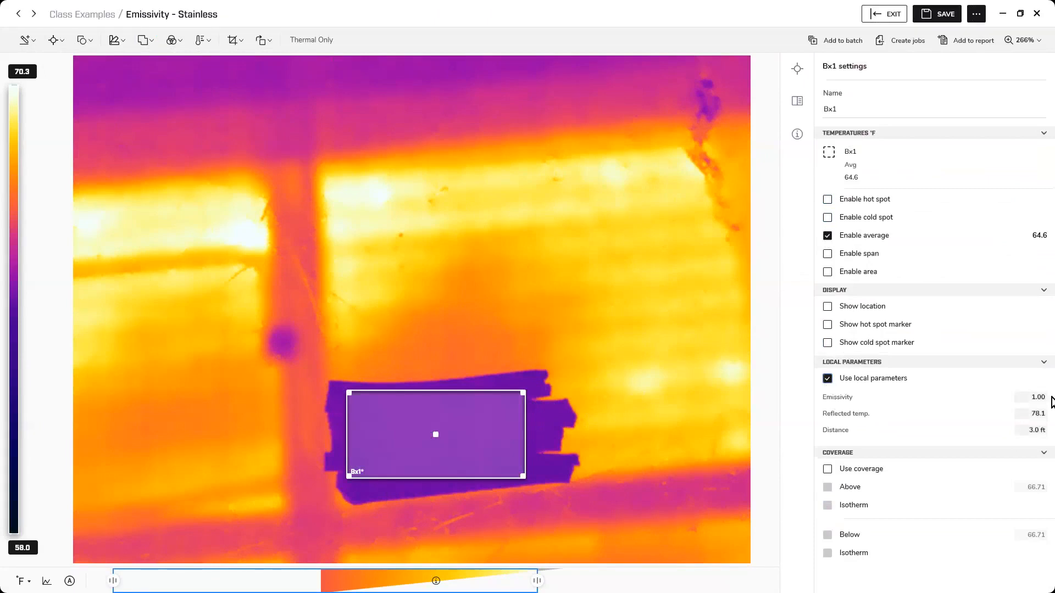
pyautogui.moveTo(1029, 397); pyautogui.dragTo(1054, 393)
pyautogui.write('0.95')
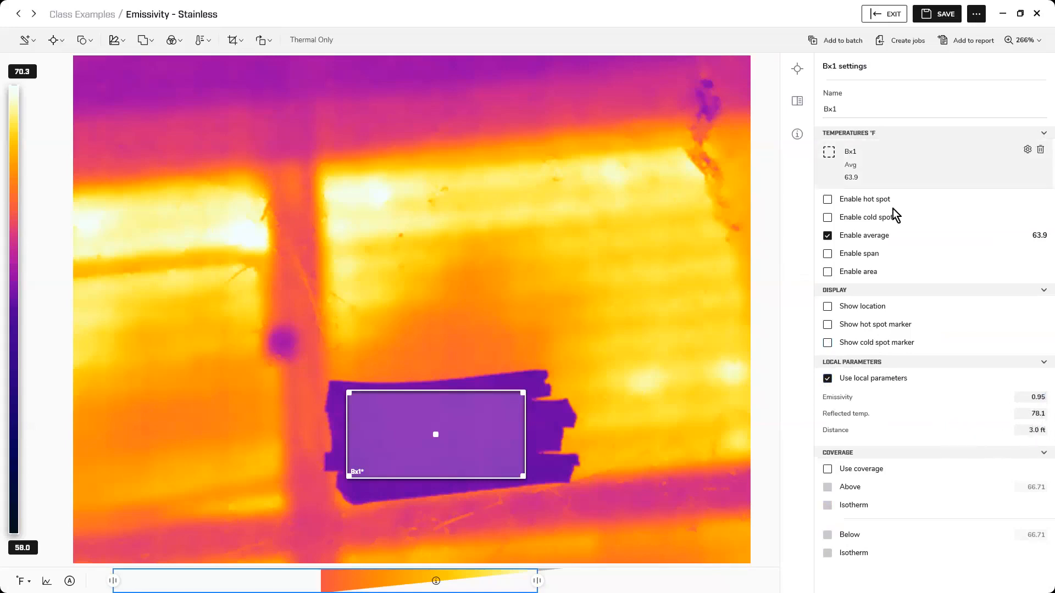
pyautogui.click(666, 281)
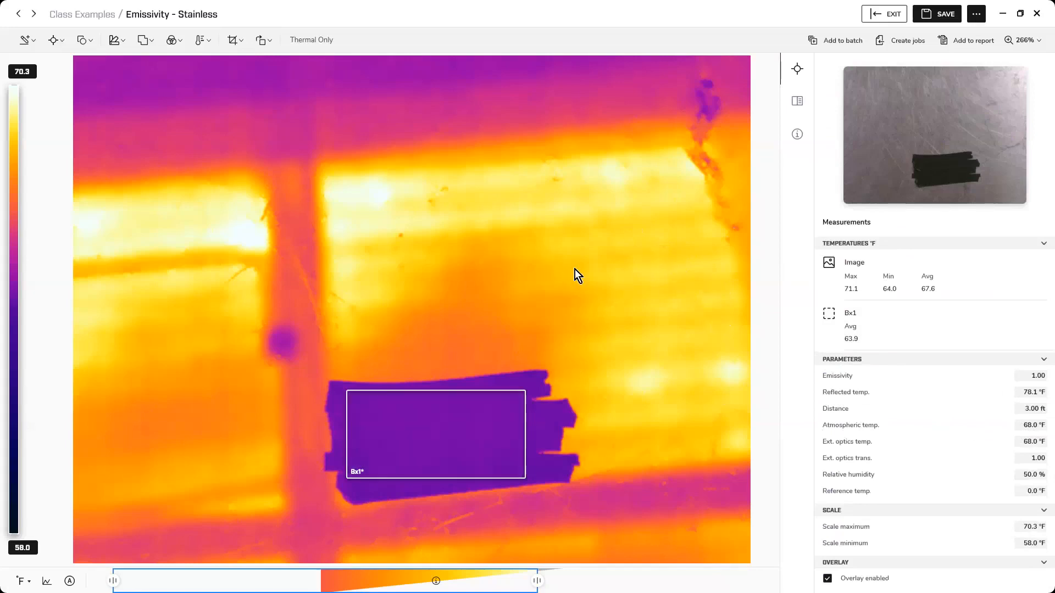
# - Add a second rectangle measurement on the bare metal surface directly above the tape patch
pyautogui.click(61, 41)
pyautogui.click(90, 123)
pyautogui.moveTo(356, 211); pyautogui.dragTo(379, 247)
pyautogui.moveTo(442, 313); pyautogui.dragTo(520, 369)
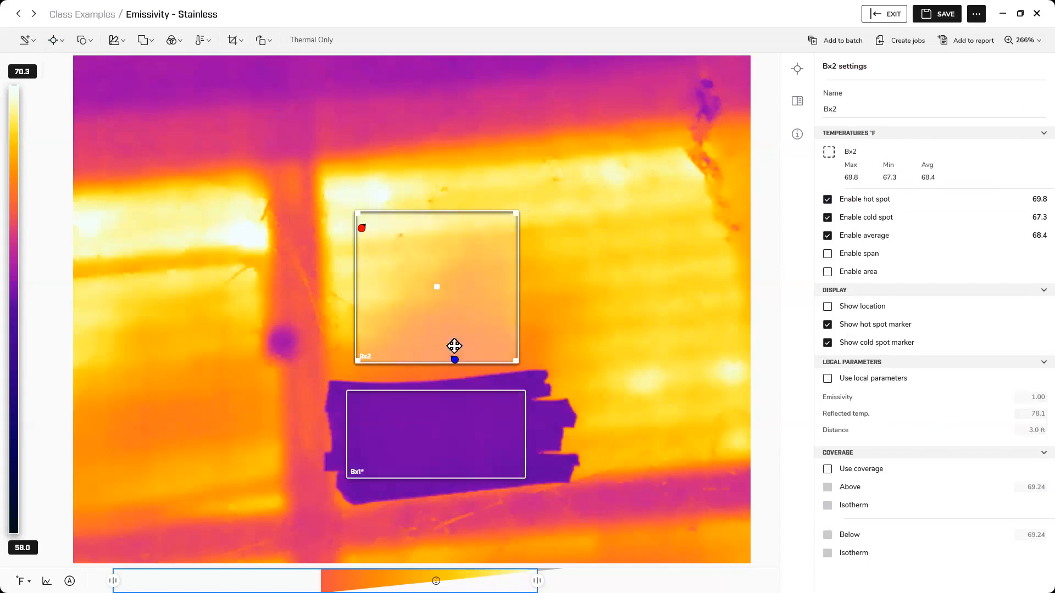
# - Turn off the hot spot and cold spot readings and markers for the bare-metal rectangle, leaving the average enabled
pyautogui.click(827, 199)
pyautogui.click(827, 217)
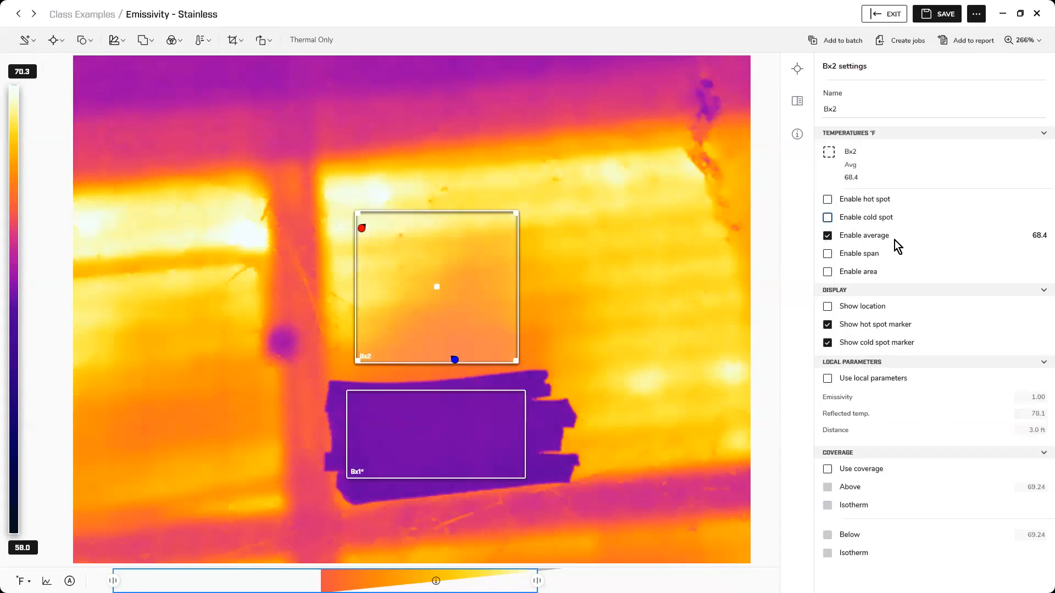
pyautogui.click(827, 325)
pyautogui.click(828, 342)
pyautogui.click(675, 283)
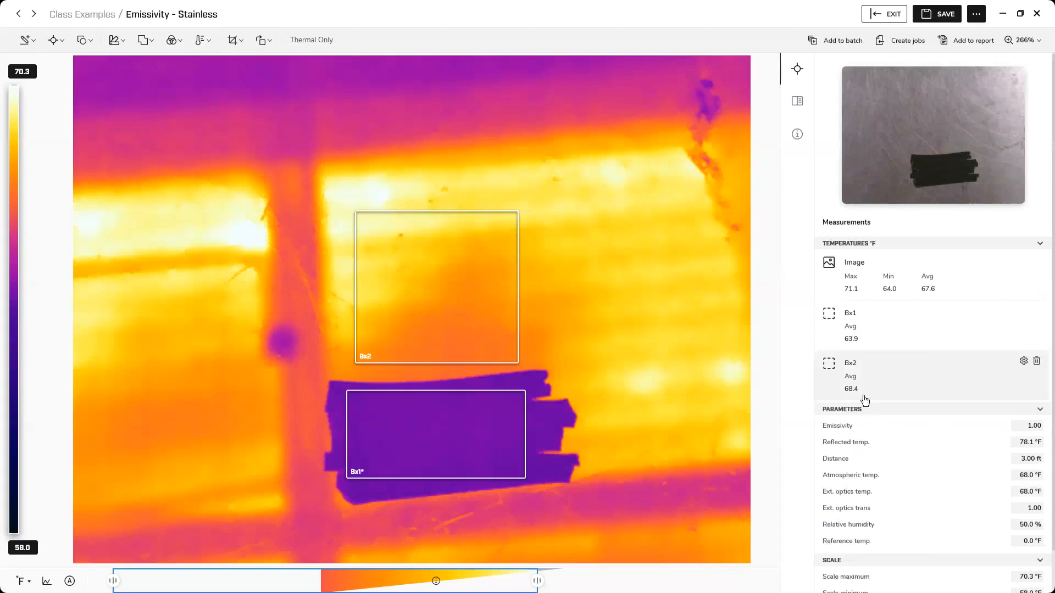
# - Rename the rectangle on the tape patch to Tape
pyautogui.click(368, 461)
pyautogui.click(845, 106)
pyautogui.hotkey('ctrl', 'a')
pyautogui.write('Tape')
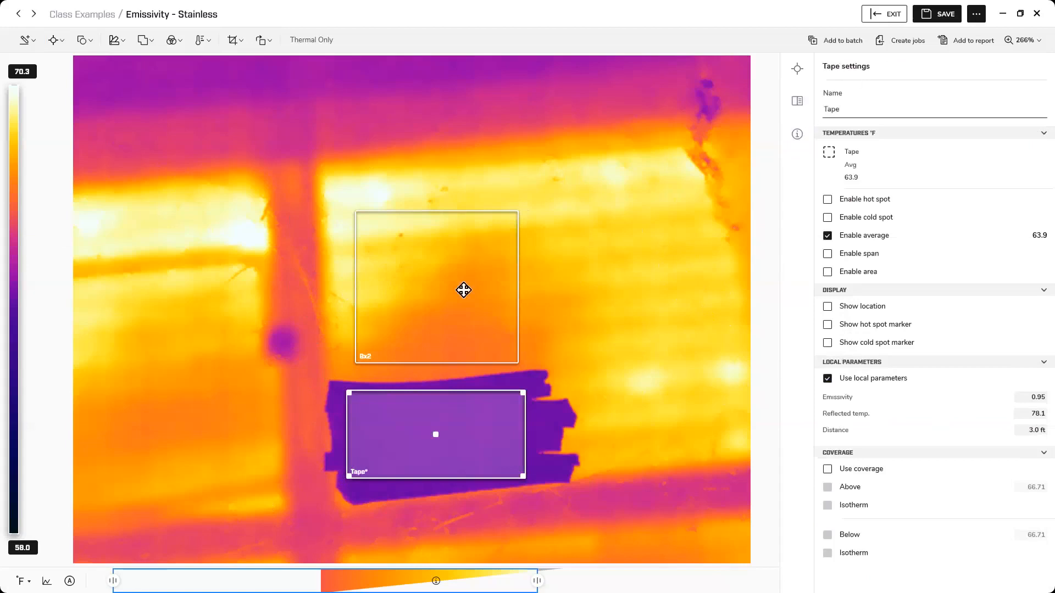
pyautogui.click(605, 294)
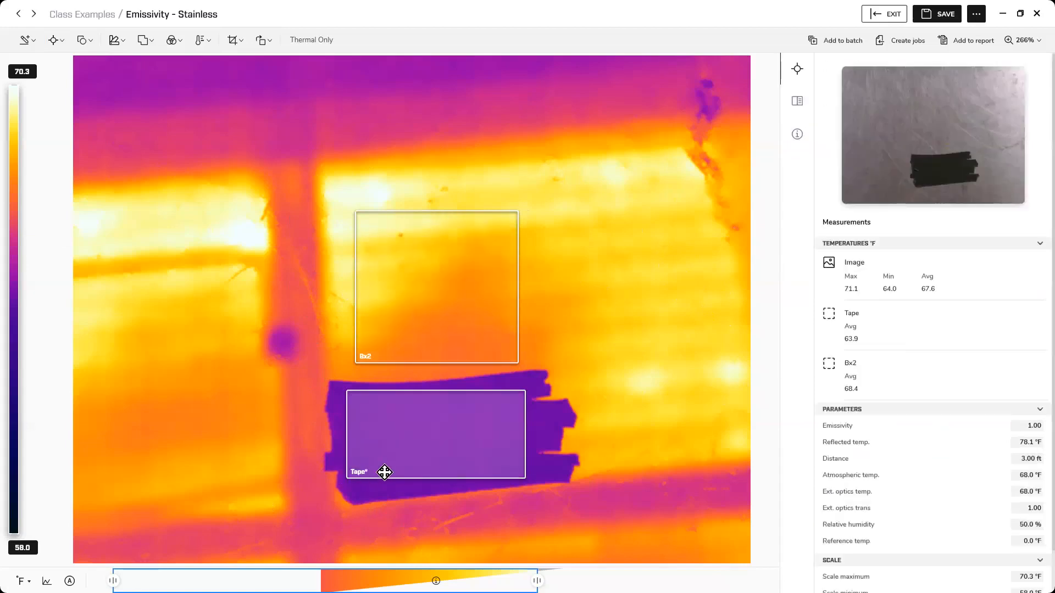
# - Rename the rectangle on the bare metal to Surface
pyautogui.click(469, 307)
pyautogui.doubleClick(852, 111)
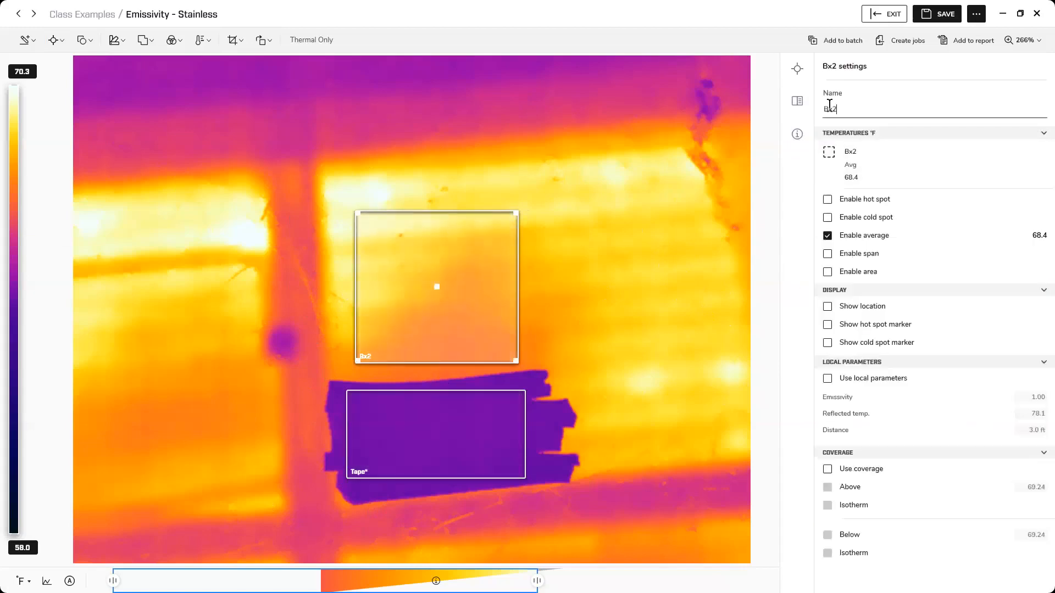
pyautogui.press('BackSpace')
pyautogui.write('Surface')
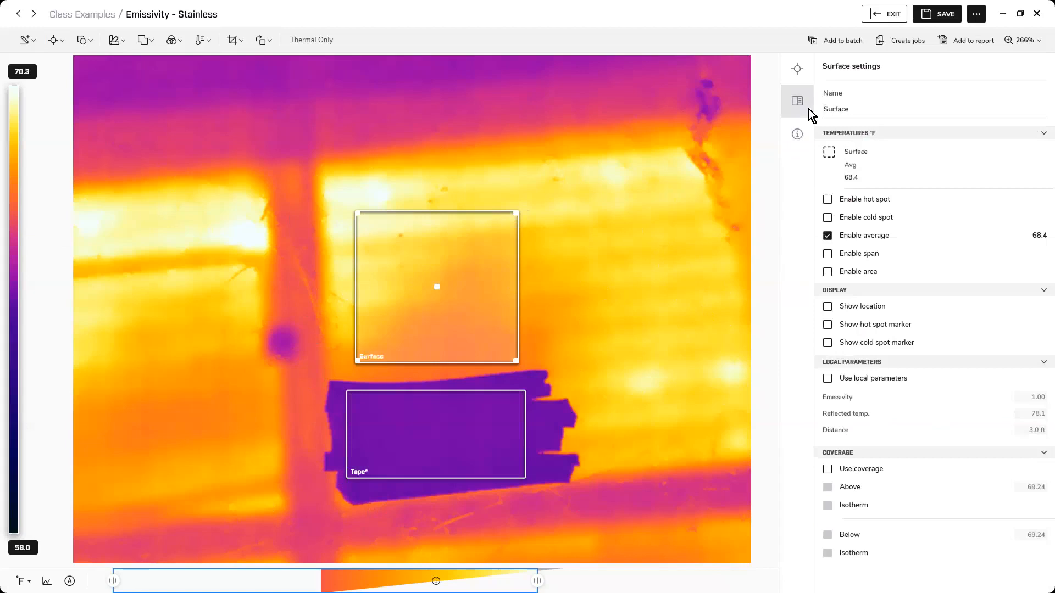
pyautogui.click(635, 222)
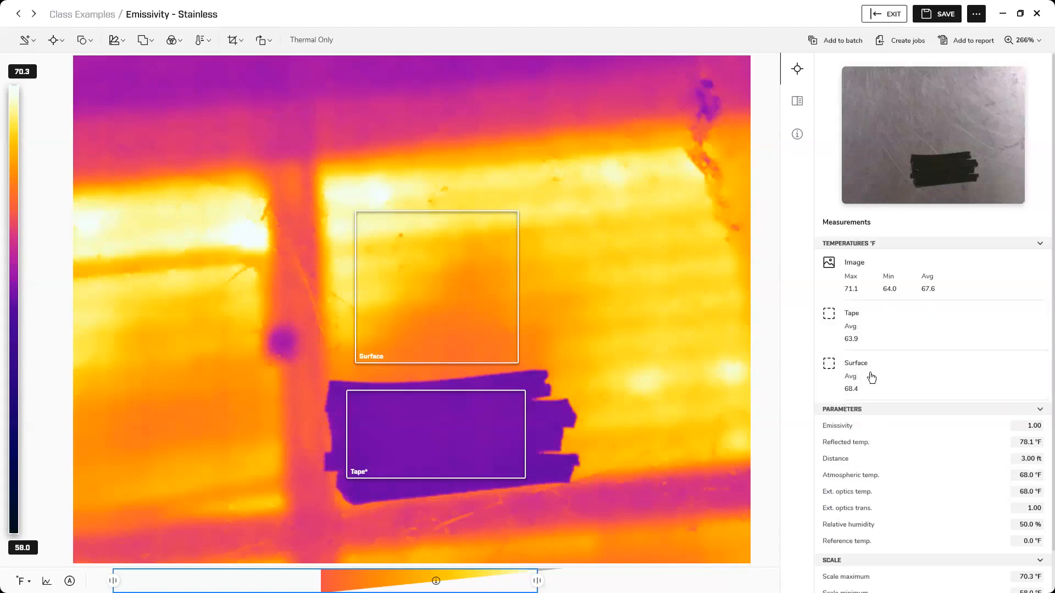
# - Adjust the image's global emissivity, trying 0.9, 0.8 and 0.65 and ending at 0.69, to match the Surface average to the Tape average
pyautogui.click(1024, 424)
pyautogui.write('0.9')
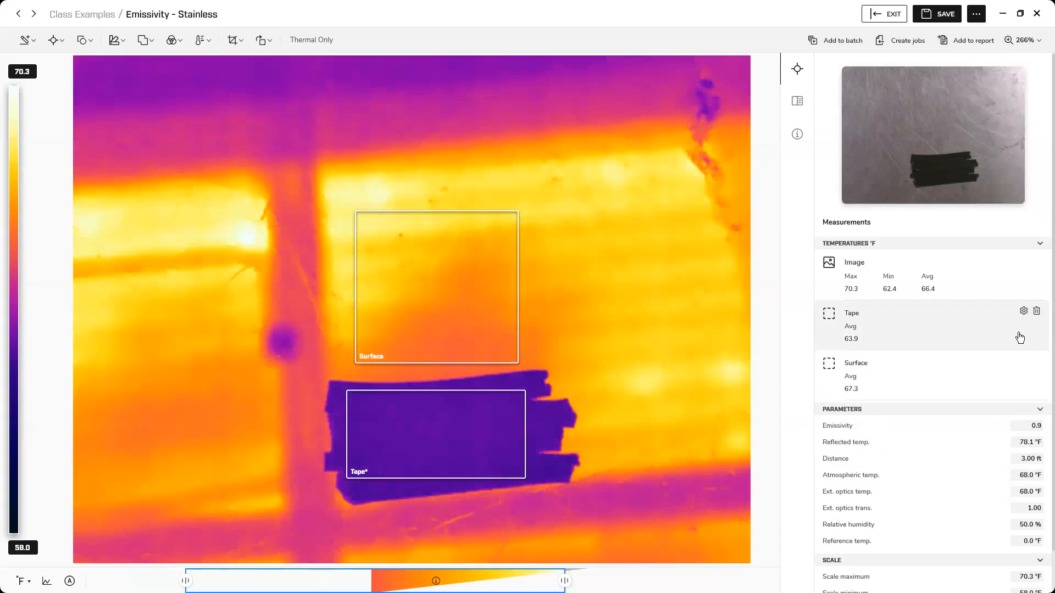
pyautogui.press('BackSpace')
pyautogui.write('8')
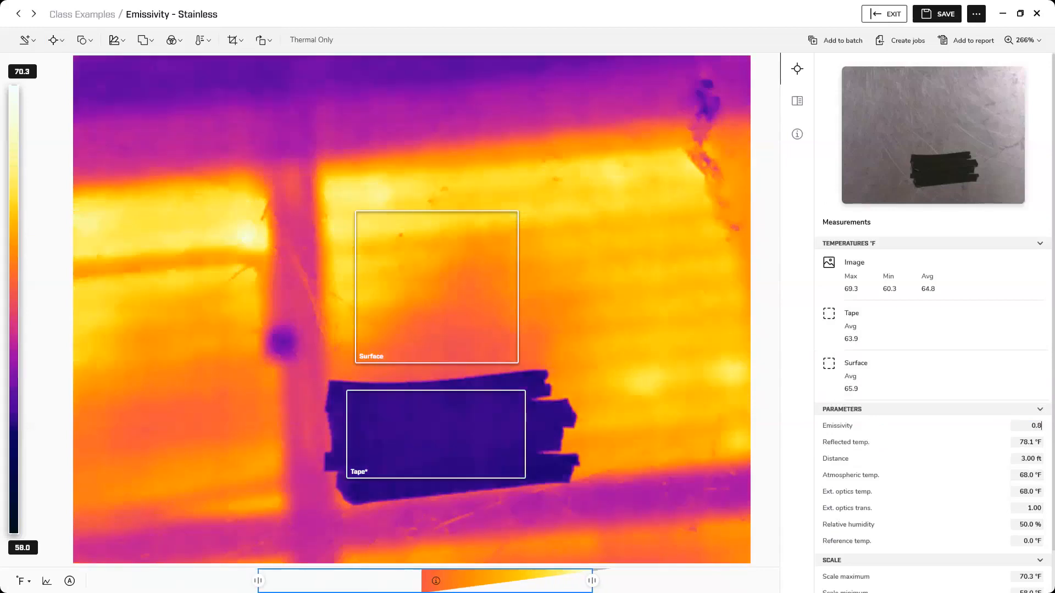
pyautogui.press('BackSpace')
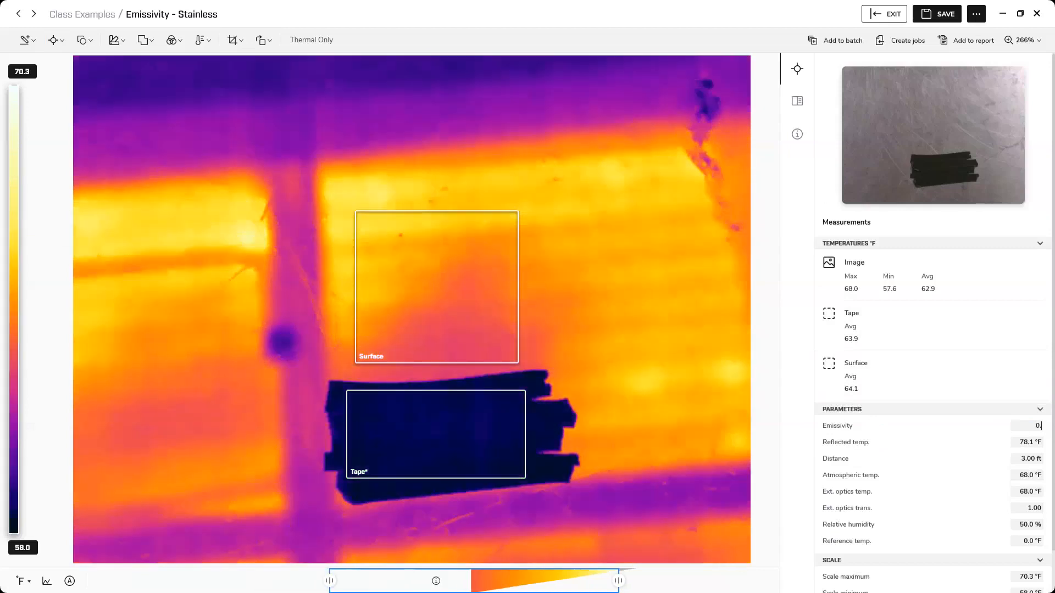
pyautogui.write('65')
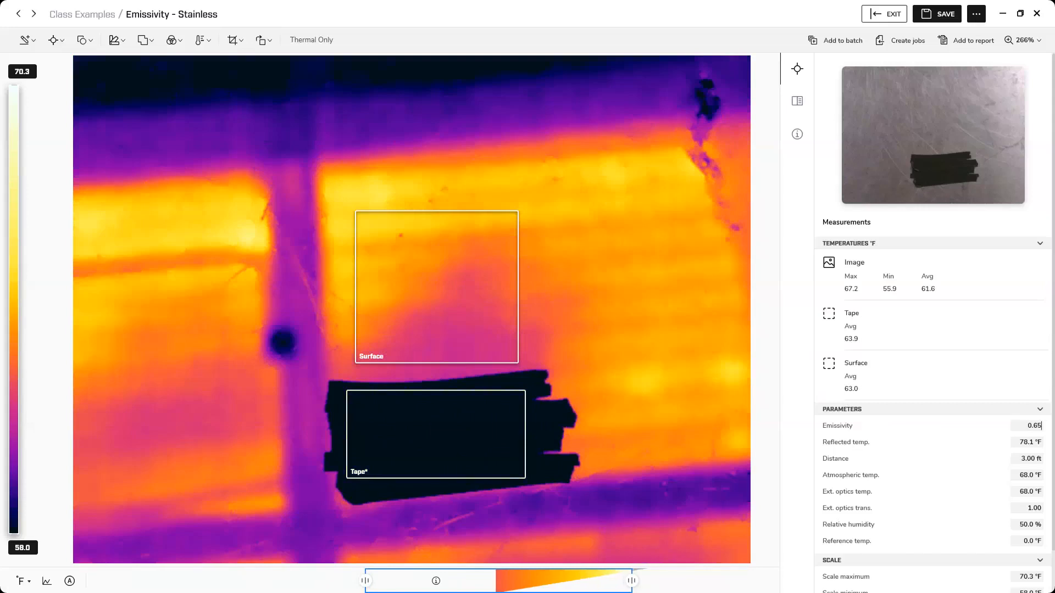
pyautogui.press('BackSpace')
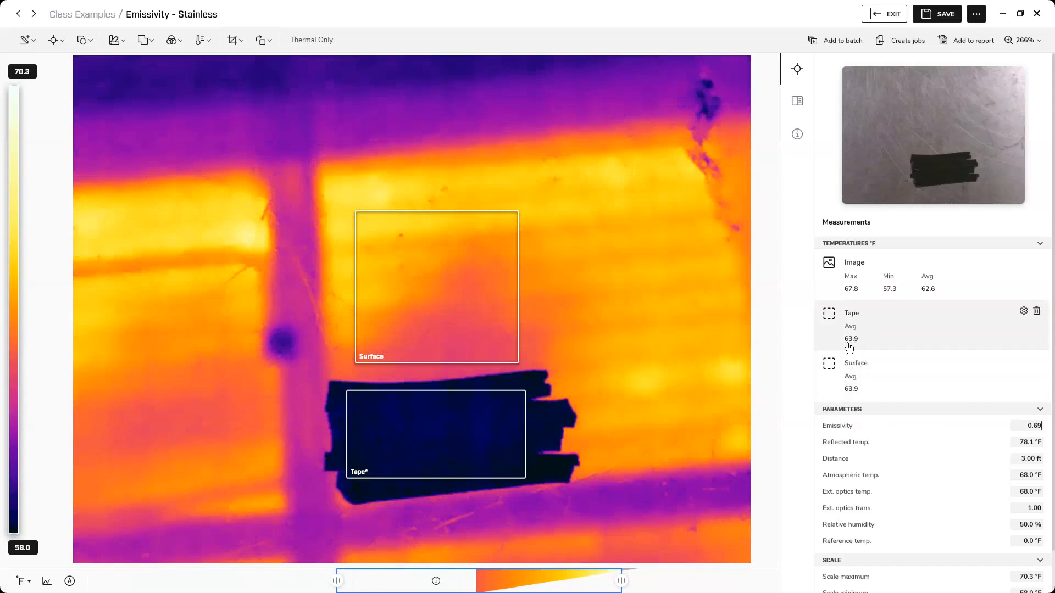
# - Set the image's global emissivity to 0.95, and try 0.8 and 0.7 to bring the Surface average closer to the Tape average
pyautogui.doubleClick(1026, 425)
pyautogui.write('0.95')
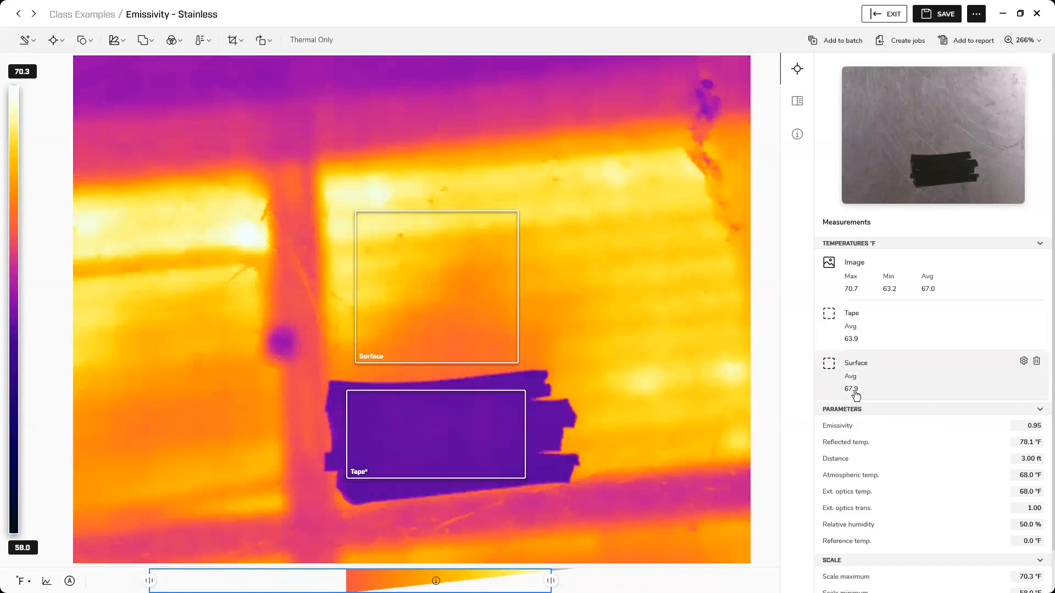
pyautogui.click(1021, 427)
pyautogui.press('BackSpace')
pyautogui.press('BackSpace')
pyautogui.write('8')
pyautogui.press('Return')
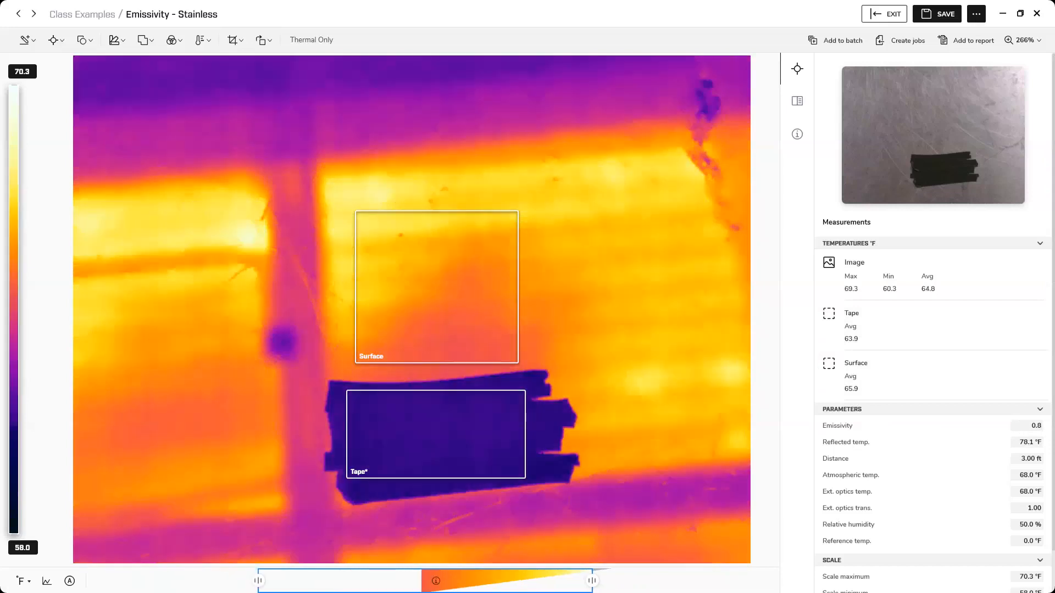
pyautogui.press('BackSpace')
pyautogui.press('Return')
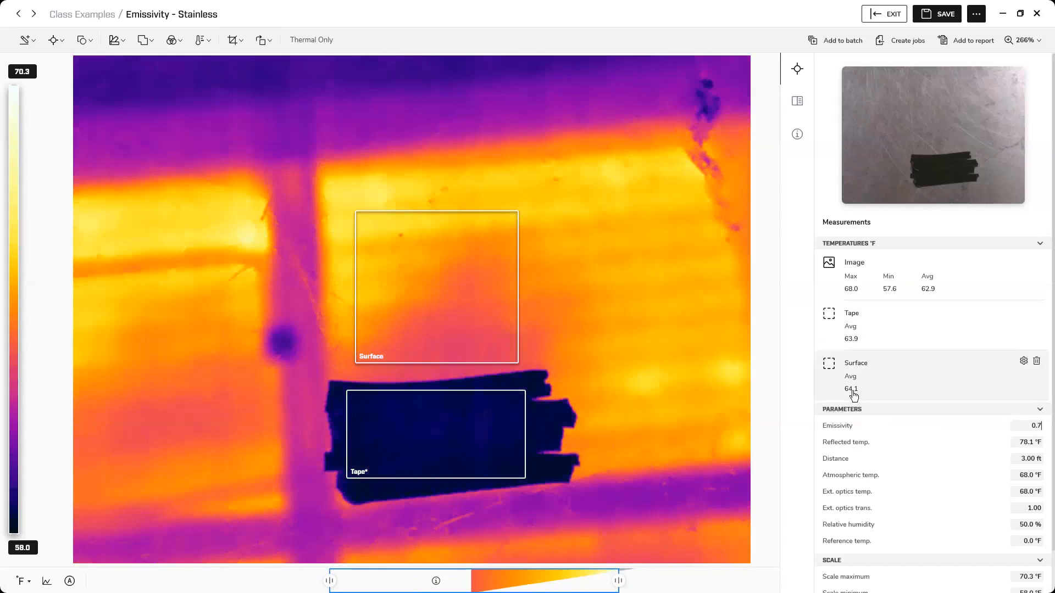
# - Refine the global emissivity through 0.65 and 0.68 to 0.69 to match the Surface average to the Tape average
pyautogui.press('BackSpace')
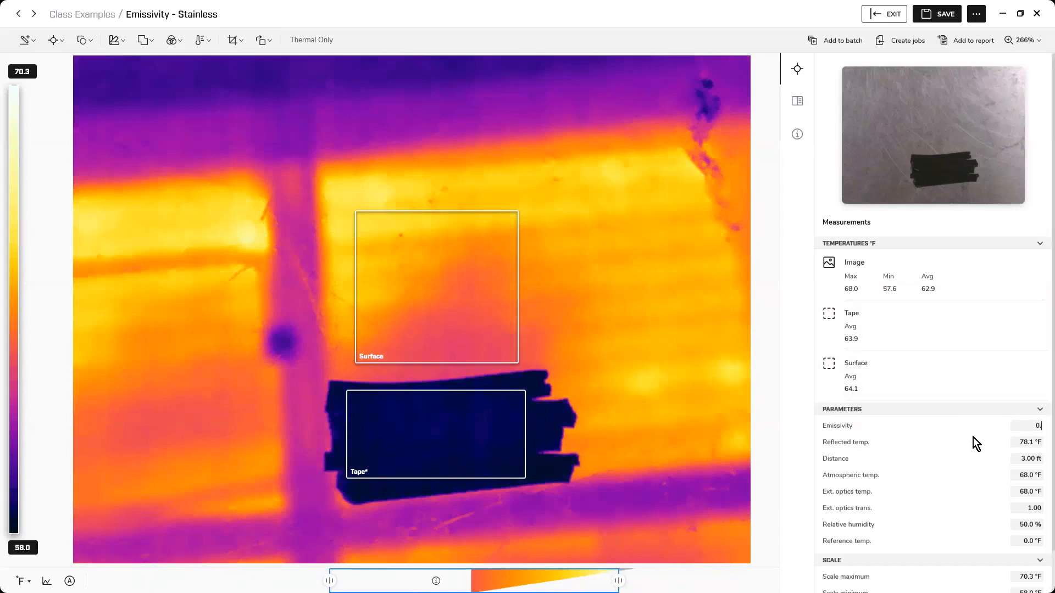
pyautogui.write('75')
pyautogui.press('BackSpace')
pyautogui.press('BackSpace')
pyautogui.write('65')
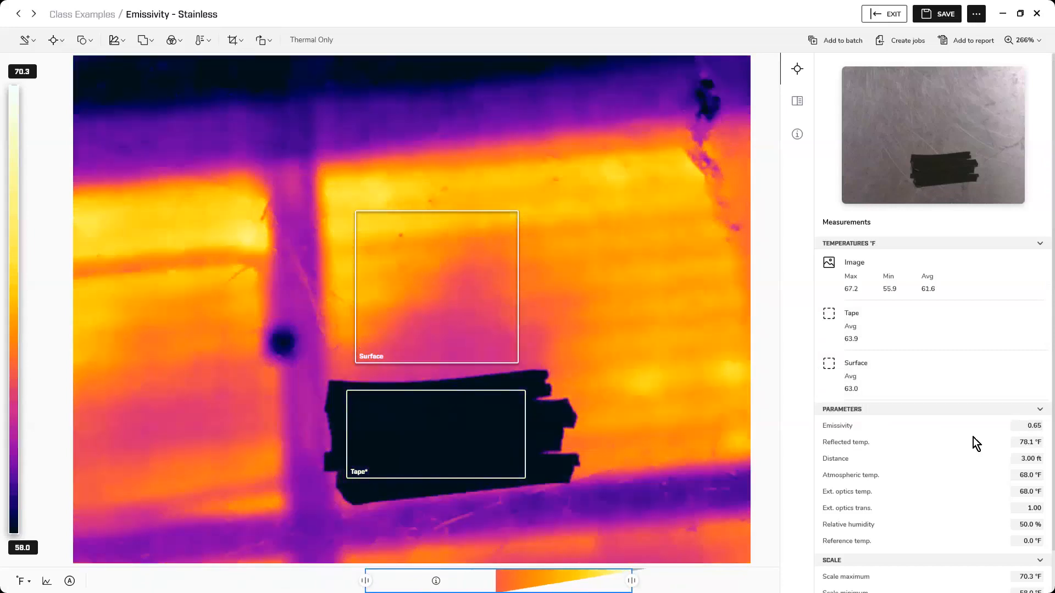
pyautogui.press('BackSpace')
pyautogui.write('8')
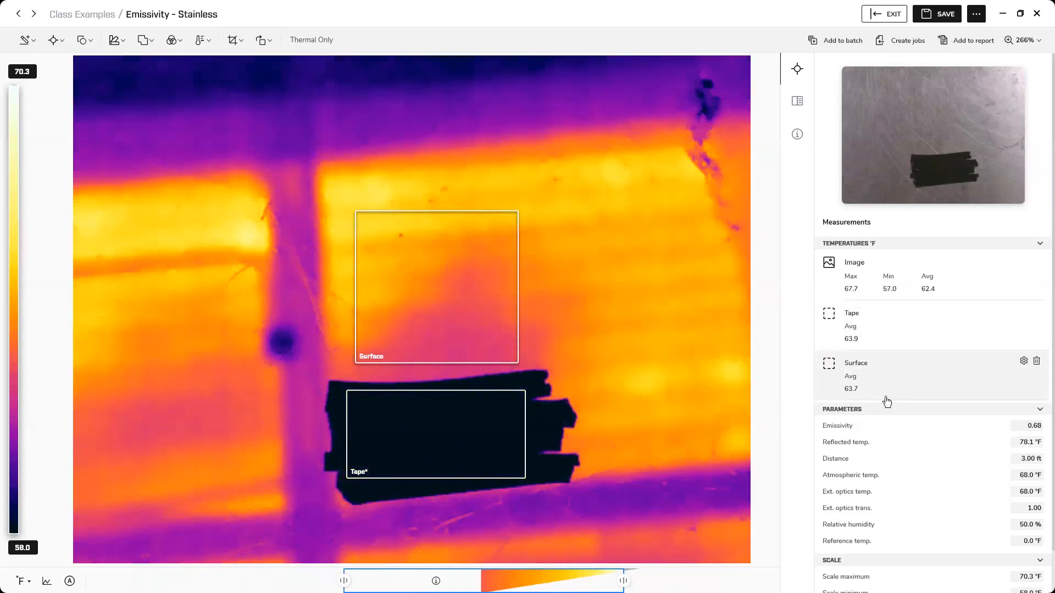
pyautogui.write('9')
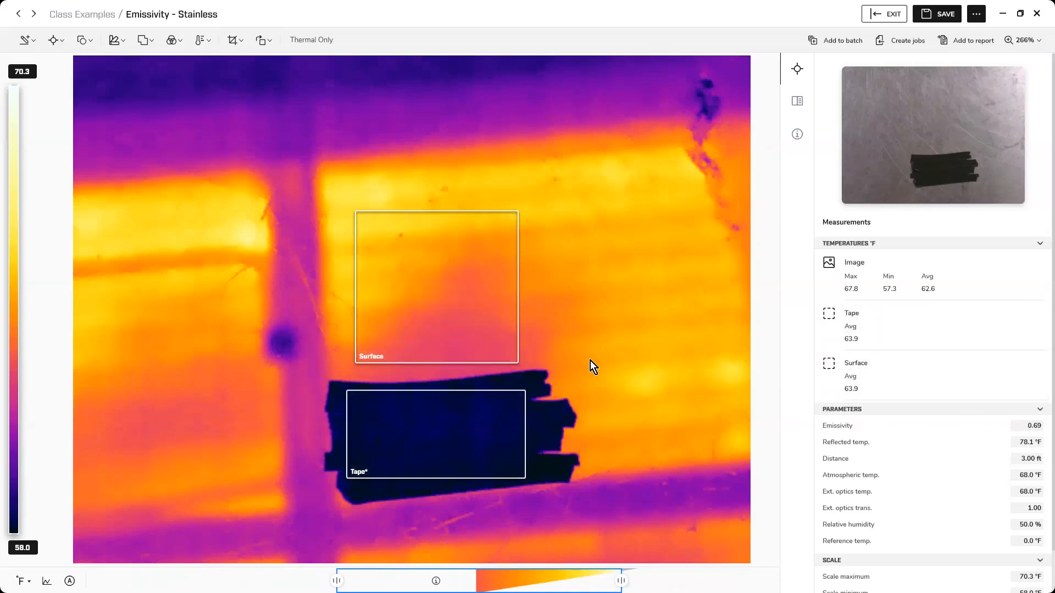
# - Save the edited Emissivity - Stainless image and return to the image library
pyautogui.click(943, 18)
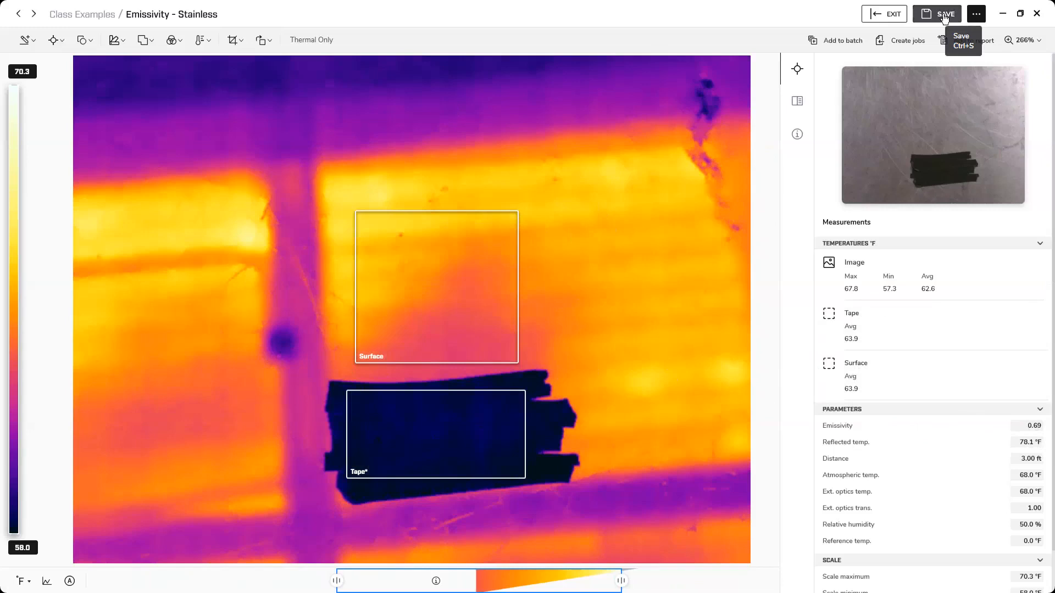
pyautogui.click(885, 15)
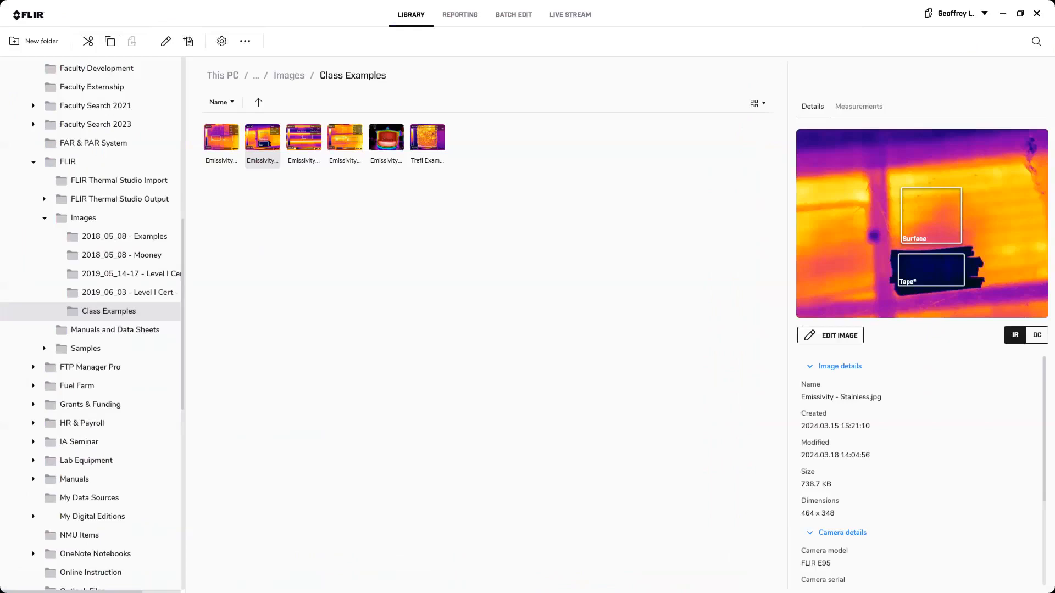